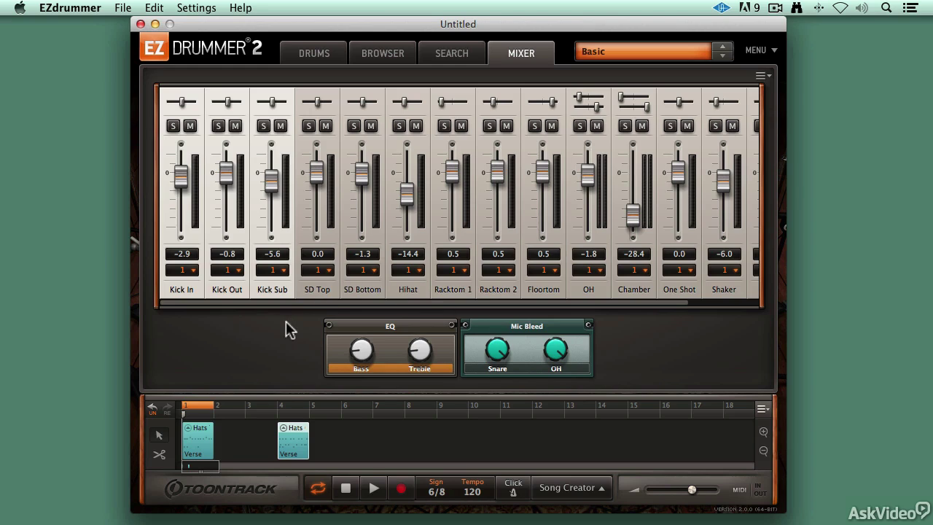
- With the pattern playing and SD Bottom soloed, set snare Mic Bleed to about 59%, then unsolo
left_click(374, 489)
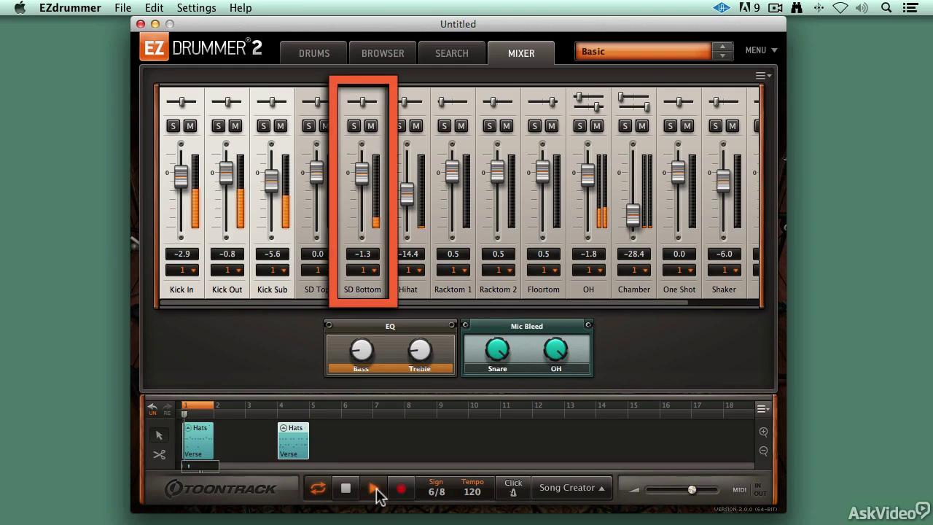
left_click(355, 127)
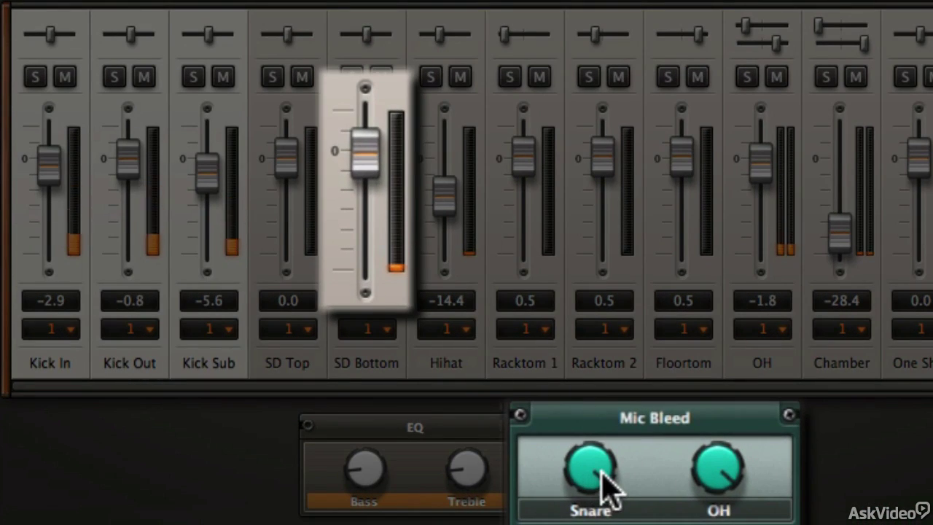
left_click_drag(597, 475, 521, 226)
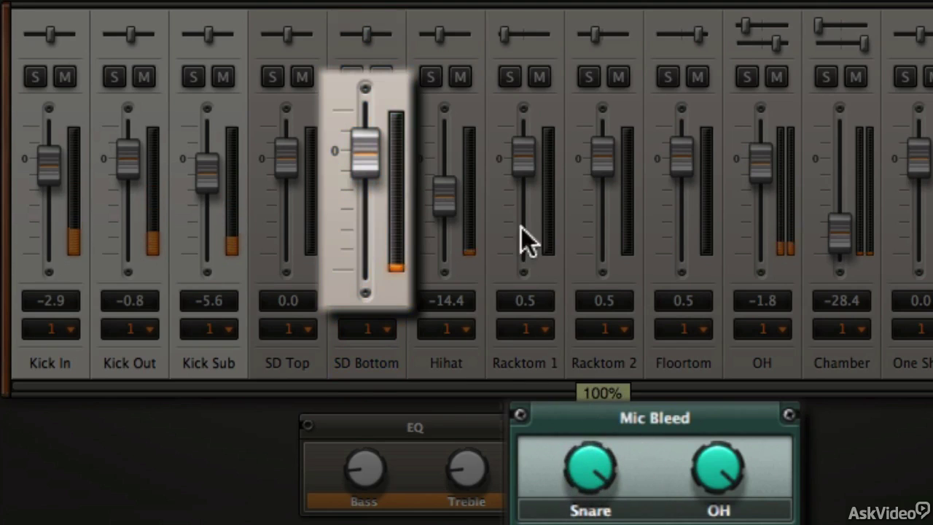
left_click(360, 75)
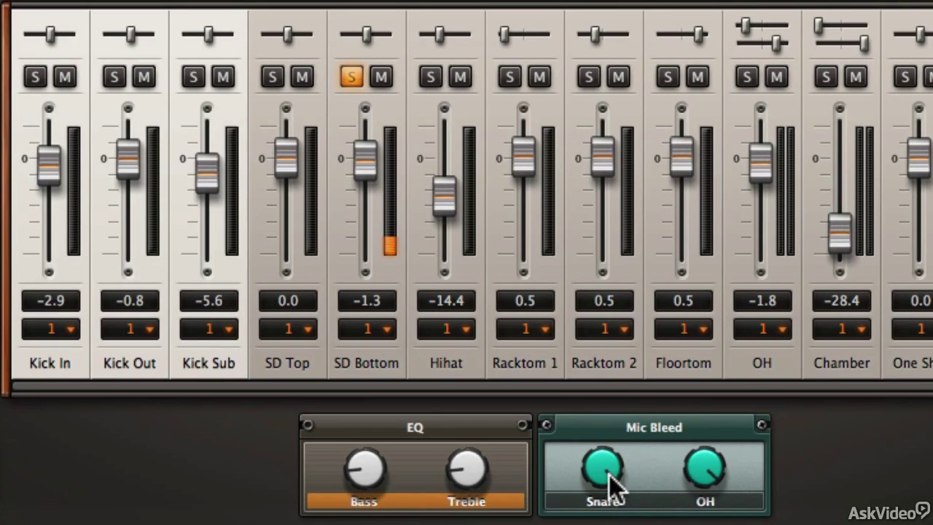
left_click_drag(609, 472, 638, 502)
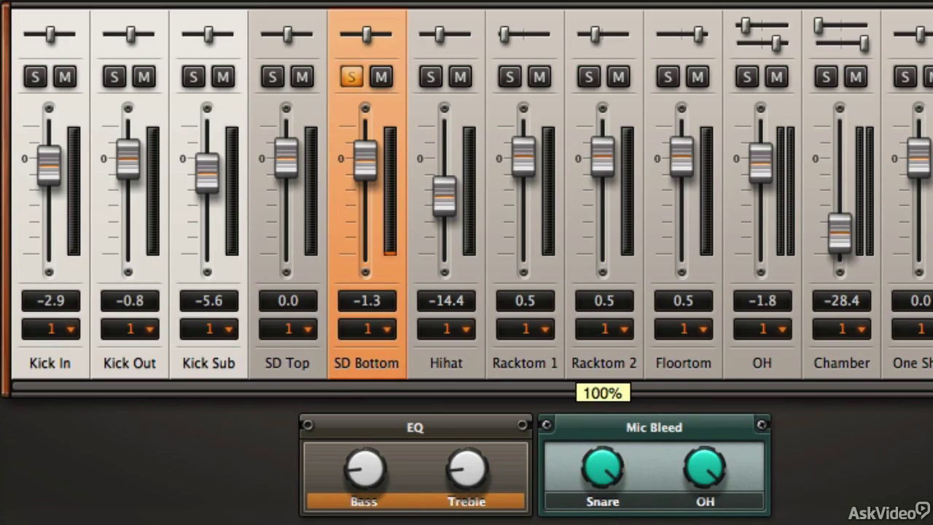
left_click(352, 73)
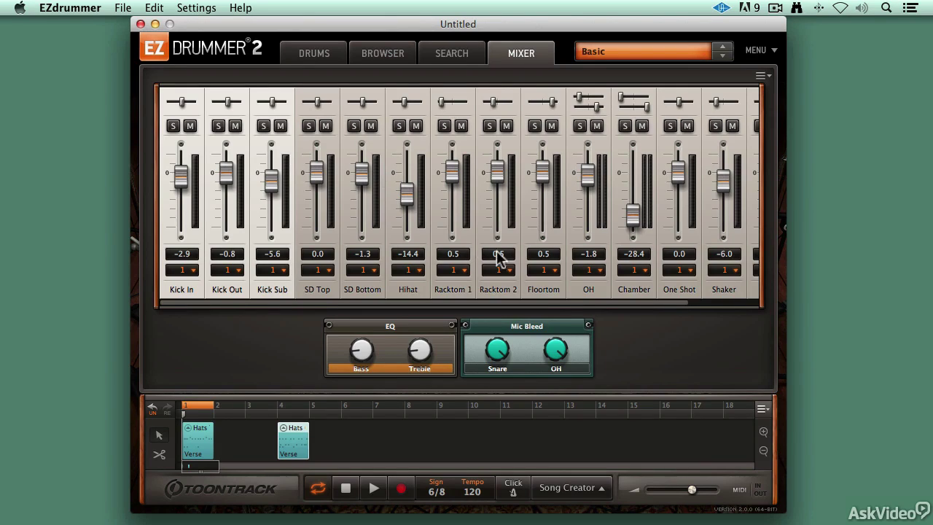
- During playback, turn the snare Mic Bleed down to 0% and adjust the OH bleed amount
key("space")
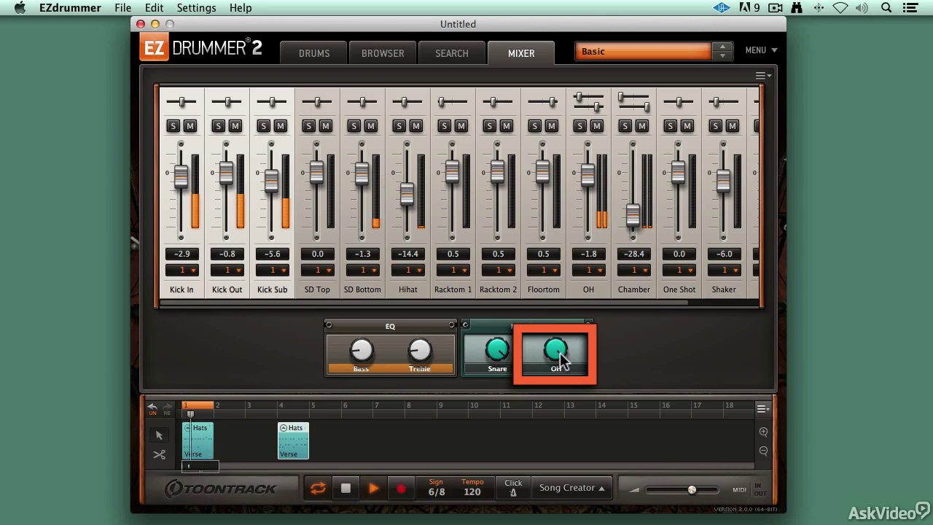
left_click_drag(558, 351, 541, 374)
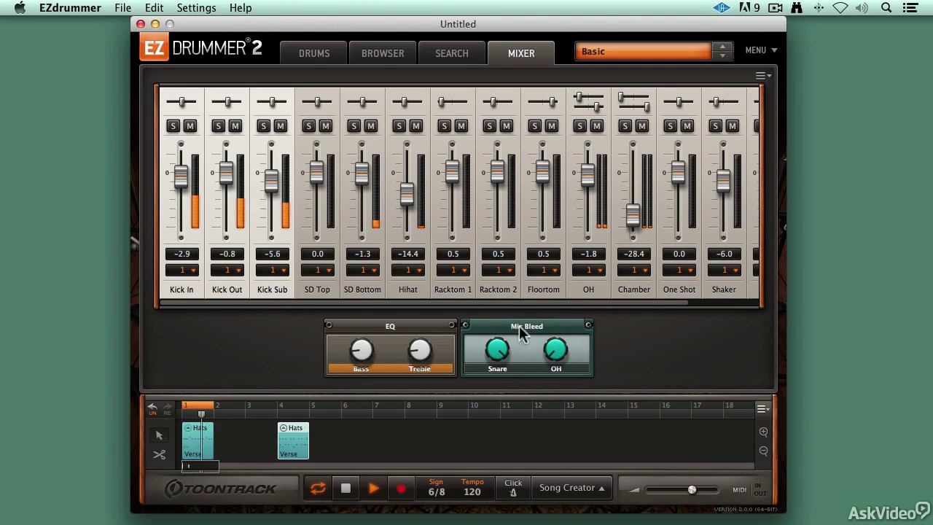
mouse_move(496, 343)
mouse_move(488, 341)
left_mouse_down()
mouse_move(474, 380)
mouse_move(497, 343)
left_mouse_up()
left_click_drag(554, 357, 567, 386)
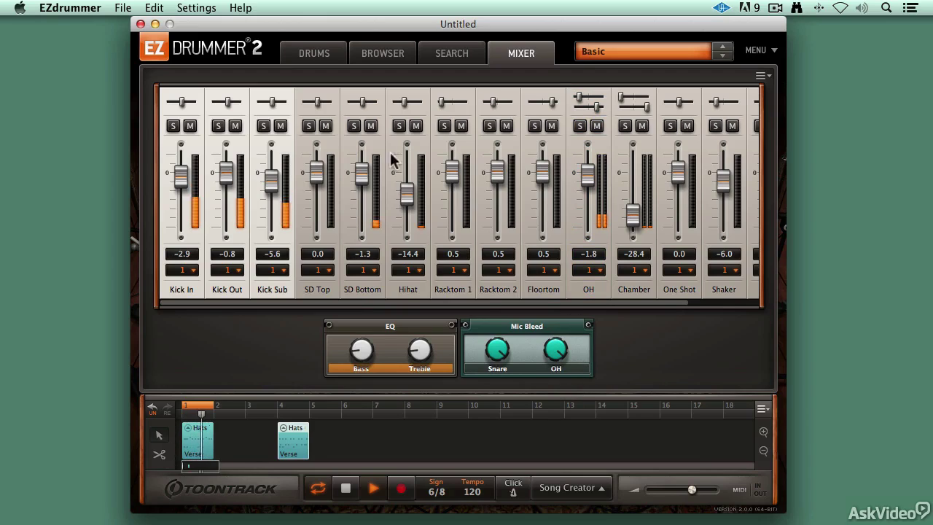
- Mute and unmute the SD Bottom channel, then stop playback
left_click(370, 127)
left_click(370, 127)
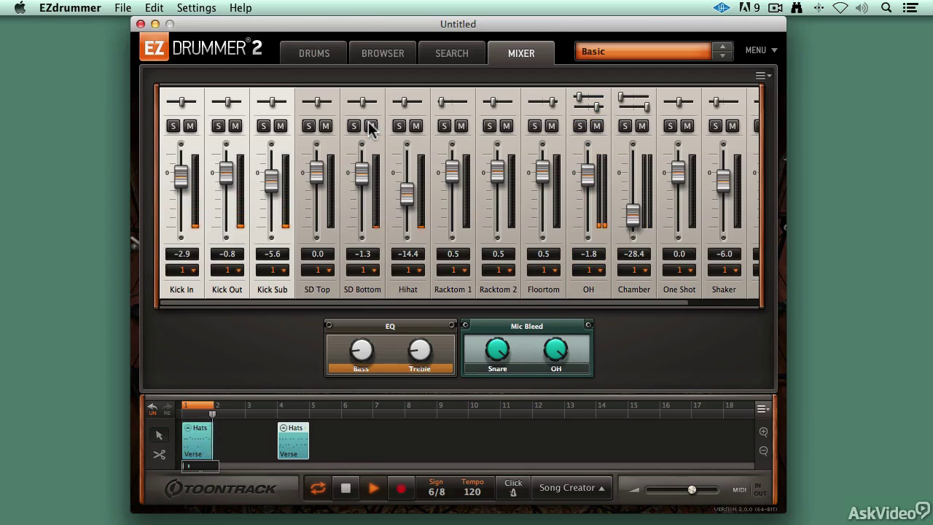
key("space")
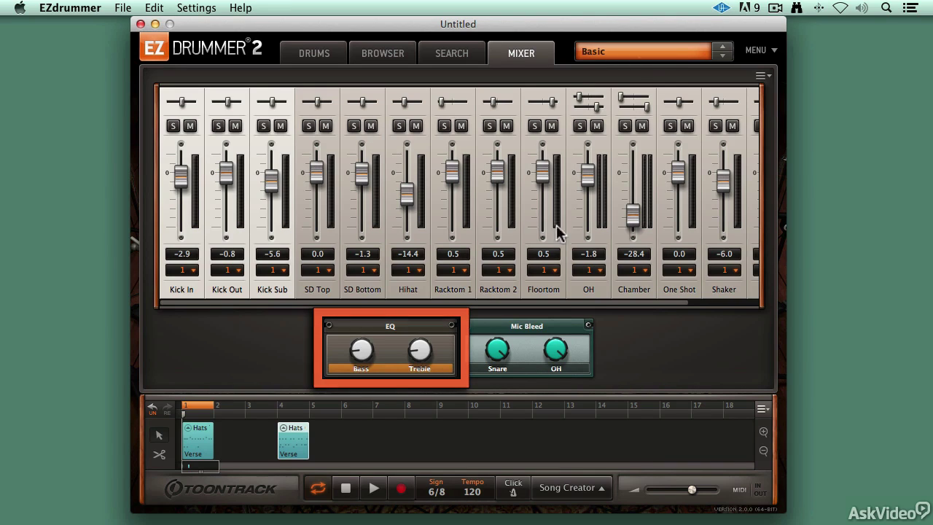
- Choose EZdrummer 2 Modern > Prog Rock from the mixer preset list
left_click(638, 56)
mouse_move(648, 73)
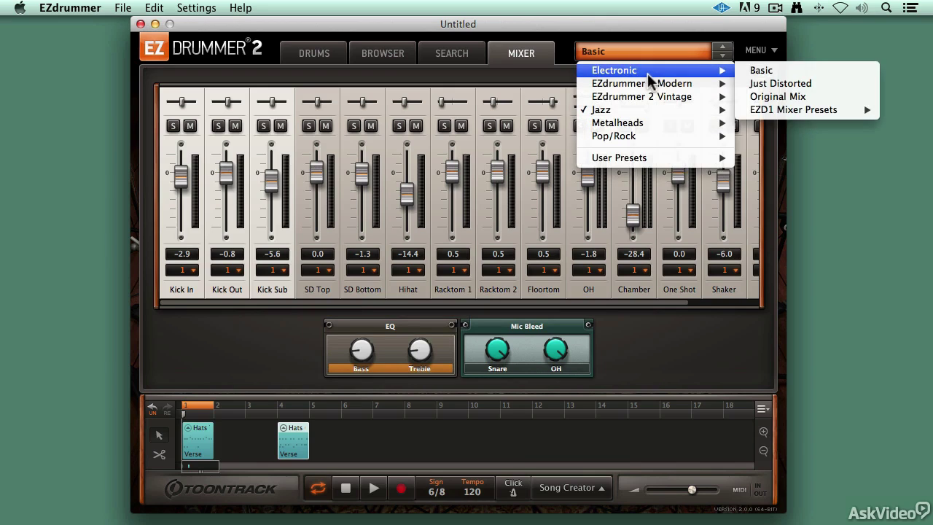
mouse_move(649, 96)
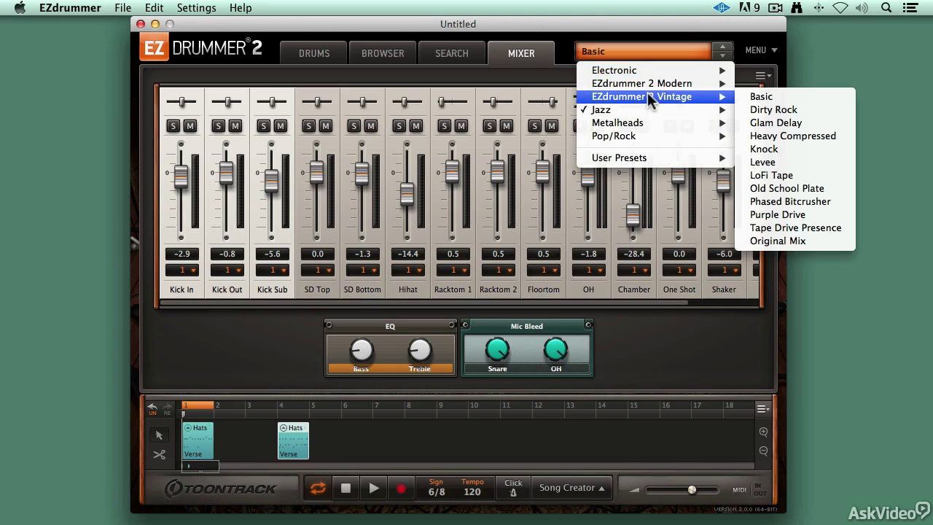
mouse_move(671, 84)
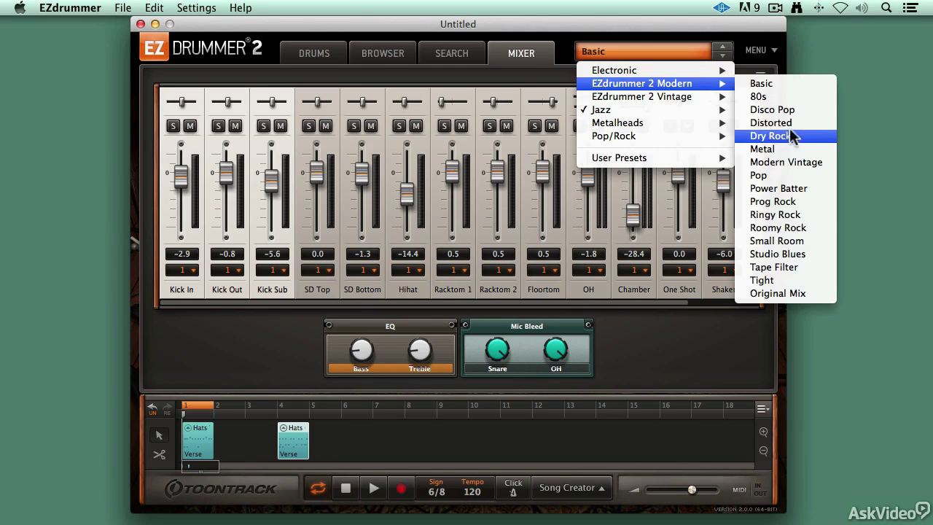
left_click(787, 198)
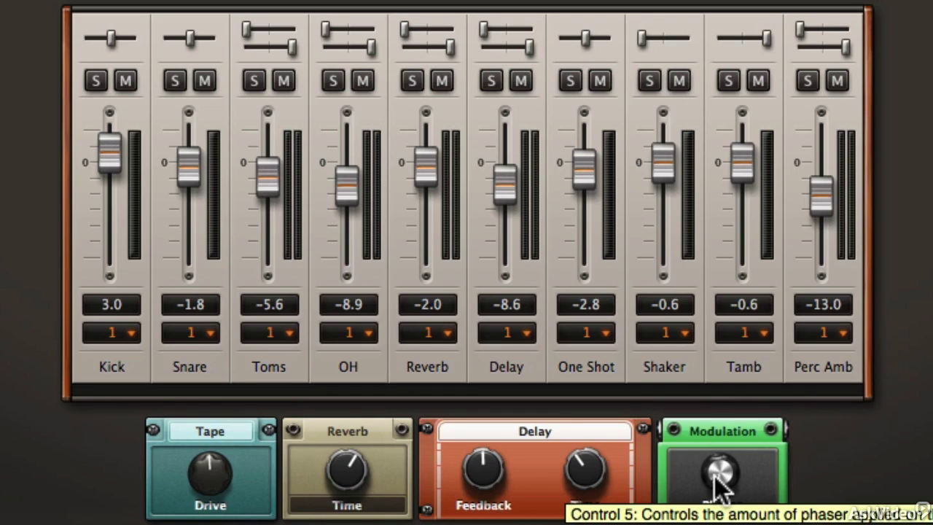
- Push the Modulation module's Phaser knob up to about 93%
left_click_drag(718, 488, 751, 454)
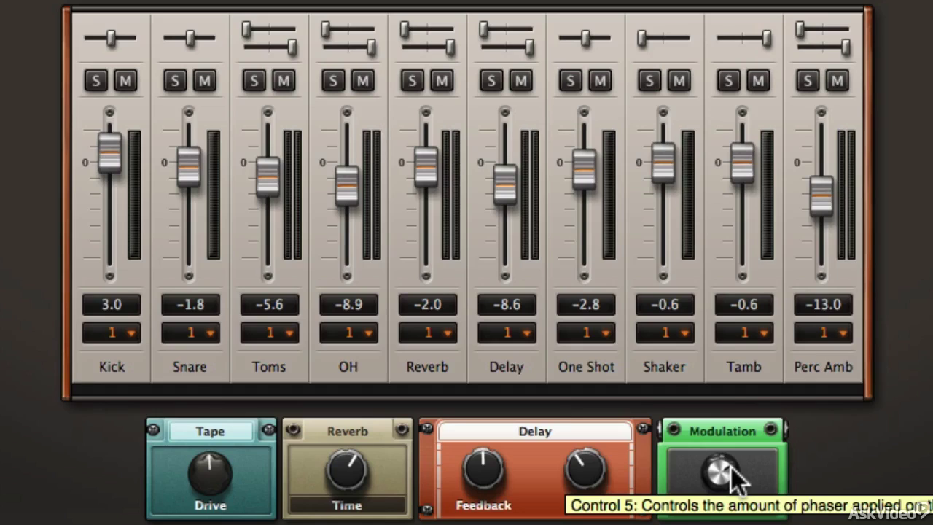
left_click_drag(731, 467, 473, 426)
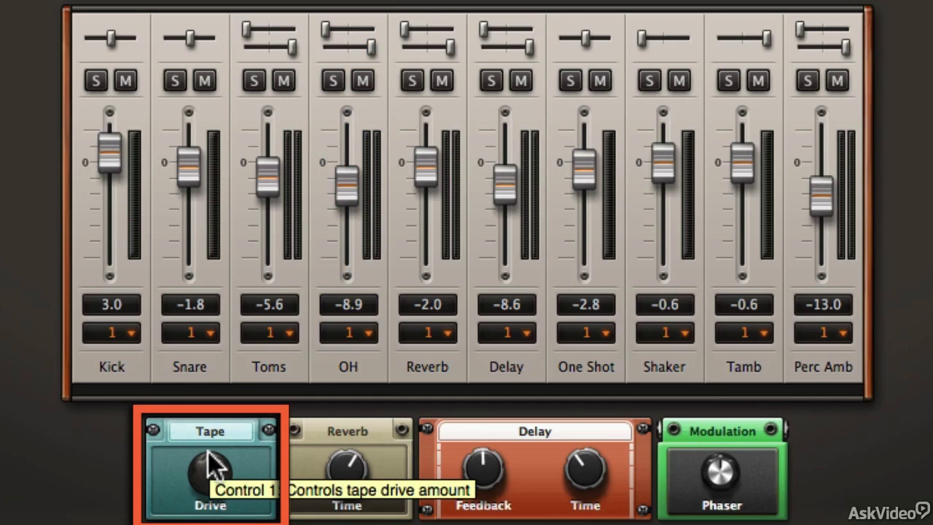
- Sweep Tape Drive to about 90%, Reverb Time to about 92%, Delay Feedback to about 93%, and raise the Phaser
mouse_move(210, 453)
left_mouse_down()
mouse_move(233, 468)
mouse_move(247, 493)
mouse_move(240, 484)
left_mouse_up()
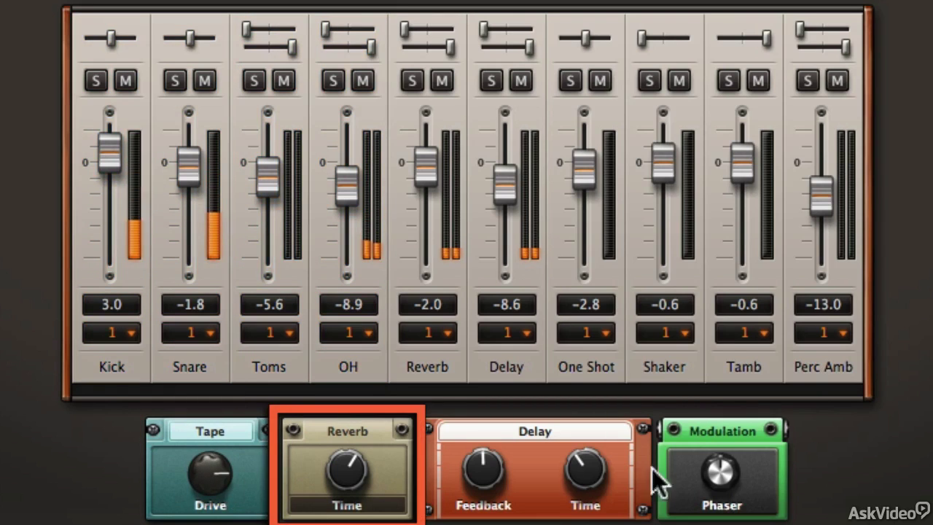
mouse_move(716, 467)
left_click_drag(368, 466, 291, 513)
left_click_drag(347, 470, 483, 466)
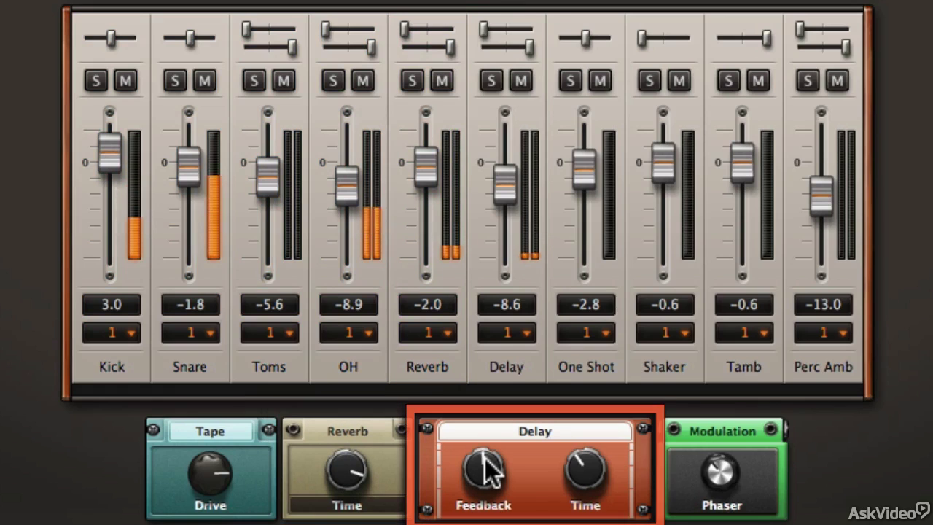
left_click(590, 467)
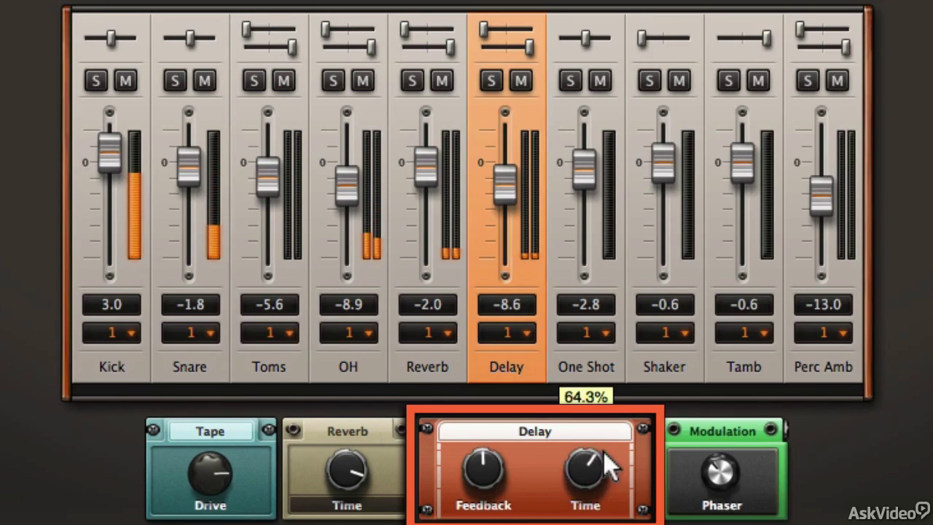
left_click_drag(603, 452, 623, 487)
left_click_drag(733, 461, 641, 461)
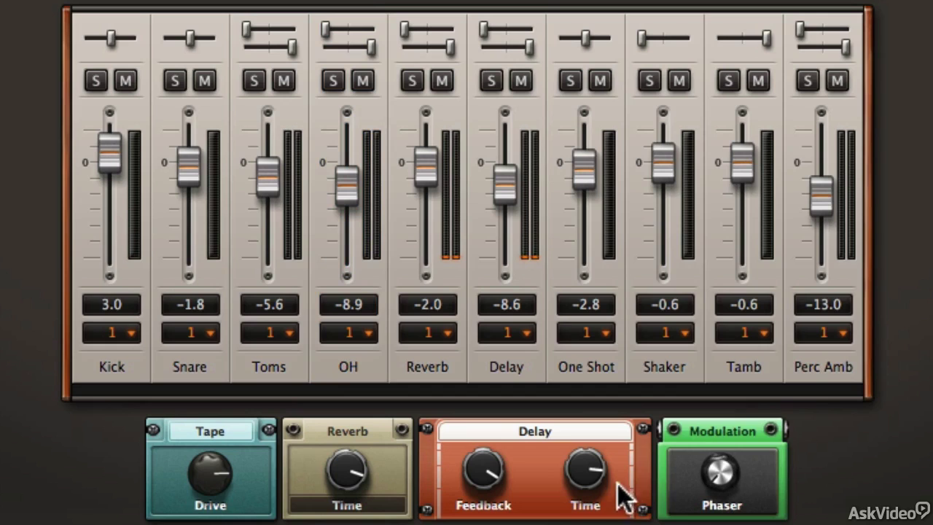
- Turn Delay Time and Feedback to zero, readjust Tape Drive, and drop Reverb Time to zero
left_click_drag(617, 500, 569, 477)
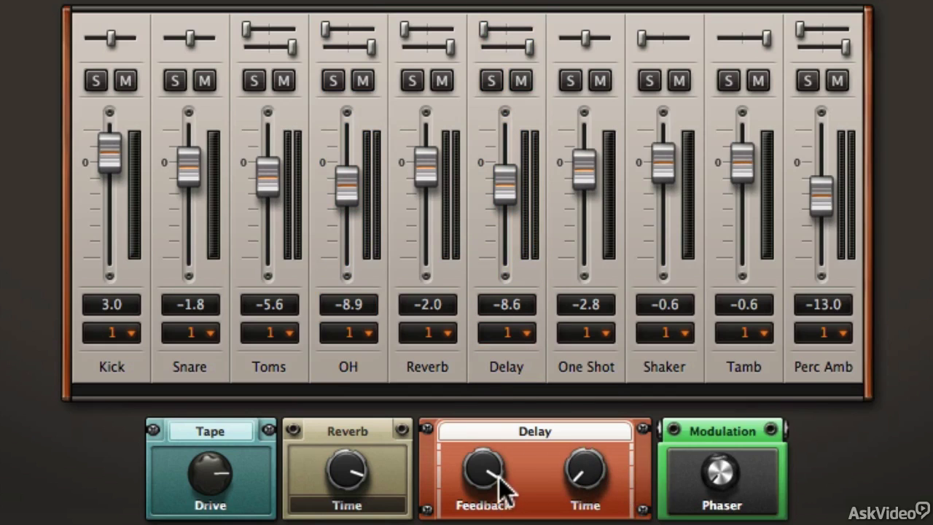
left_click_drag(500, 494, 419, 459)
left_click_drag(215, 477, 181, 444)
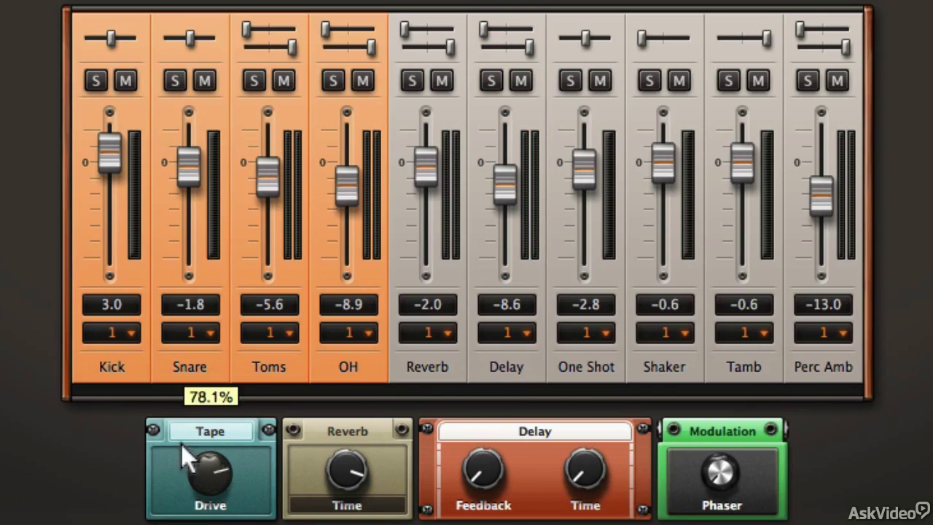
left_click_drag(359, 473, 304, 513)
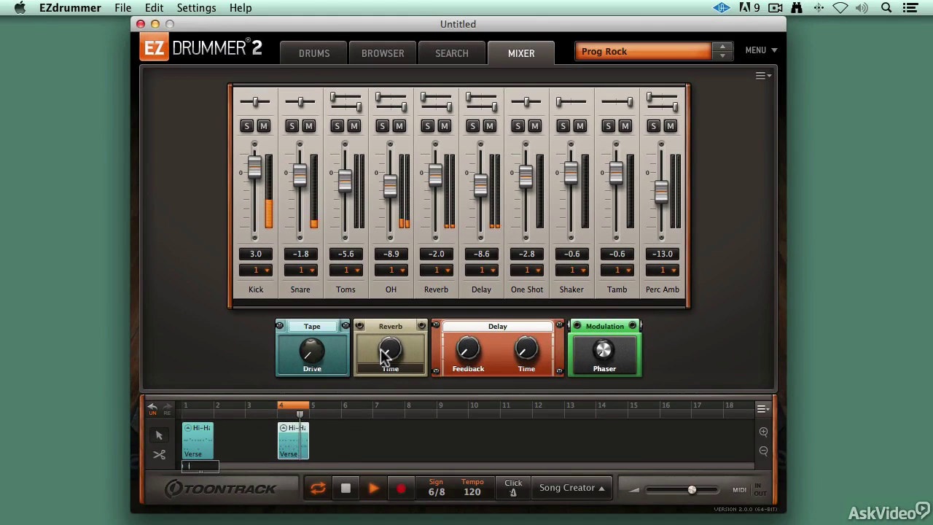
- Bring the Reverb Time back up, then stop the drum pattern
left_click_drag(386, 355, 356, 343)
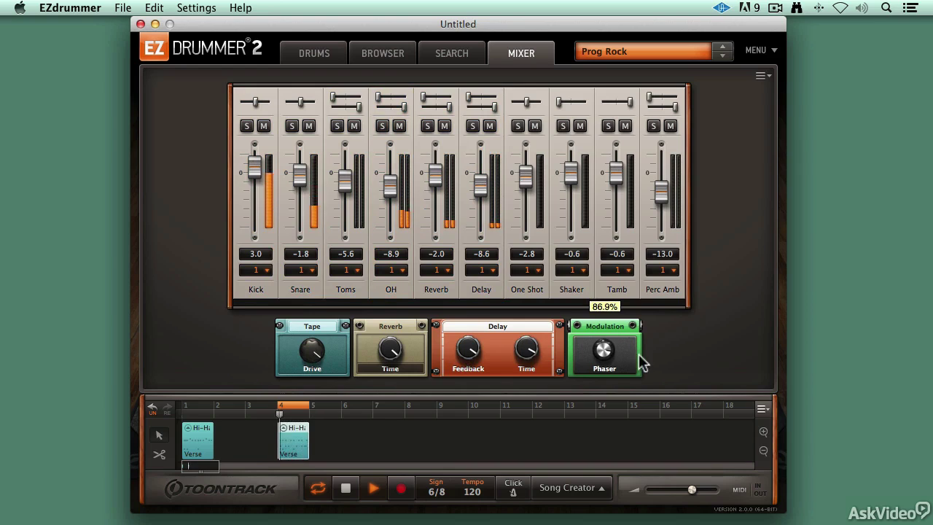
key("space")
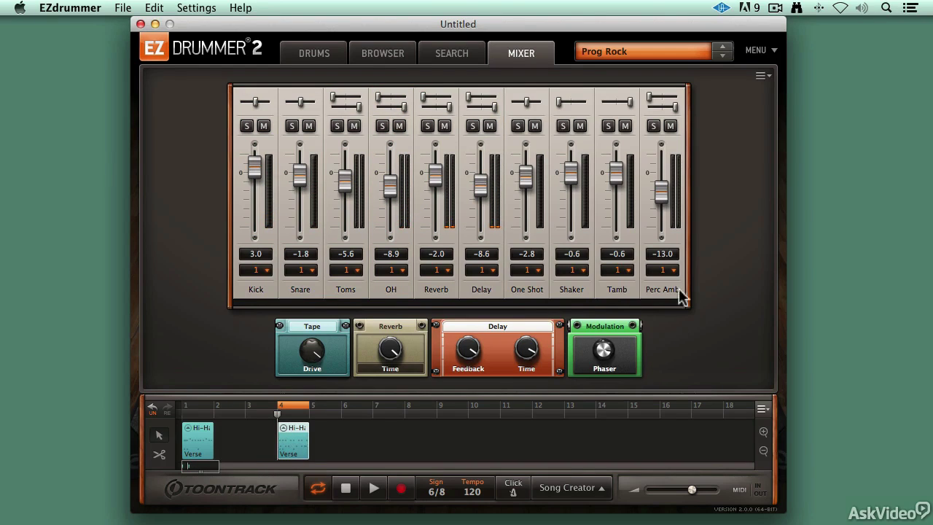
- Load the Purple Drive preset from the EZdrummer 2 Vintage mixer collection
left_click(687, 50)
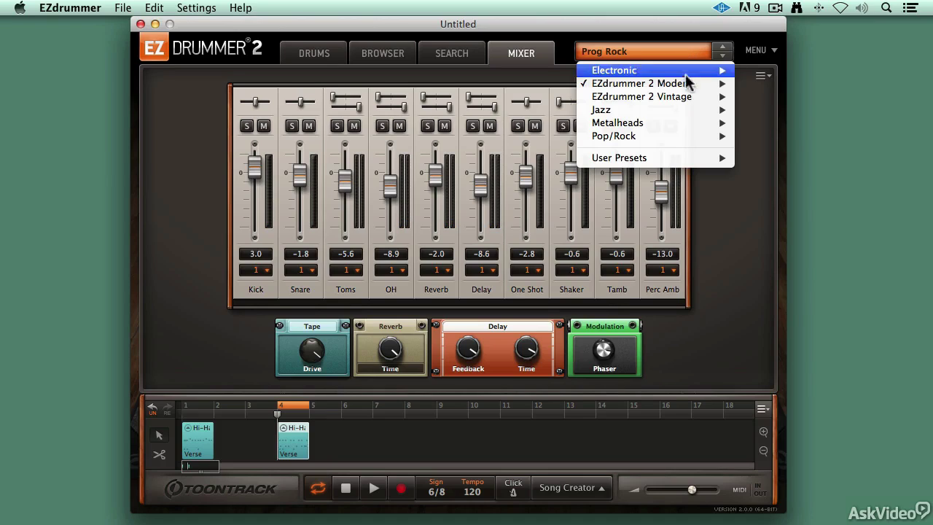
mouse_move(685, 86)
mouse_move(714, 98)
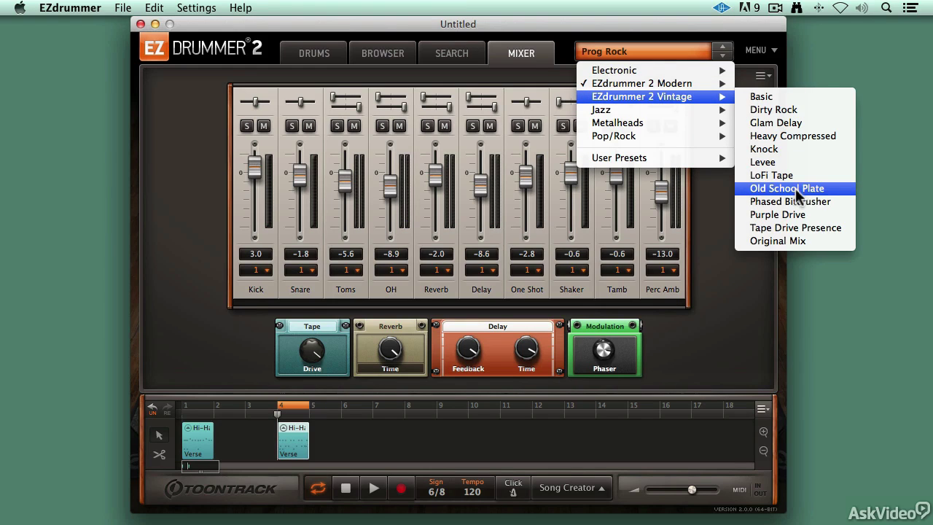
left_click(797, 214)
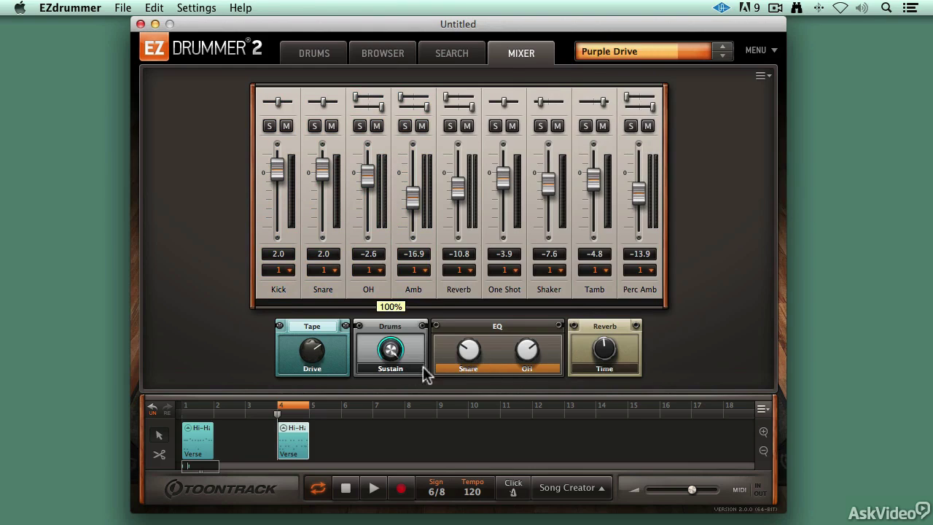
- Play the new preset briefly, selecting the Tamb channel, then stop playback
key("space")
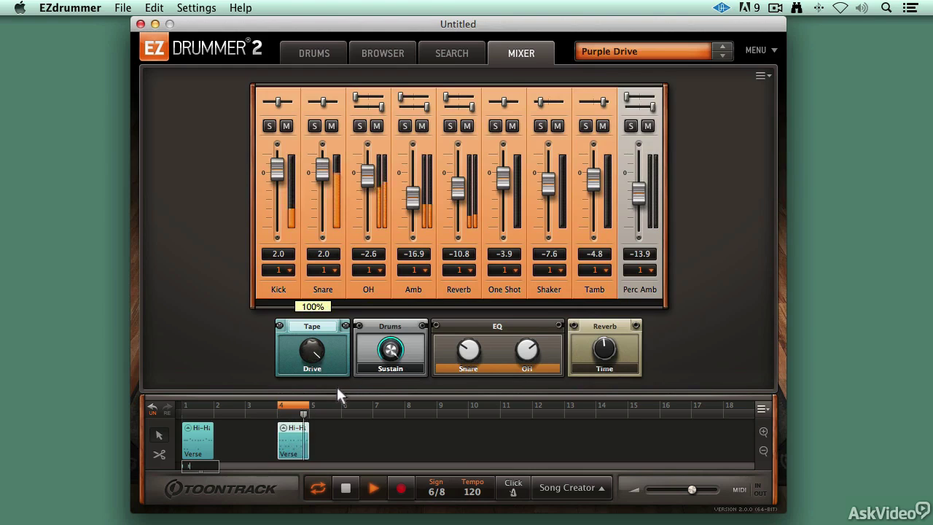
left_click(588, 288)
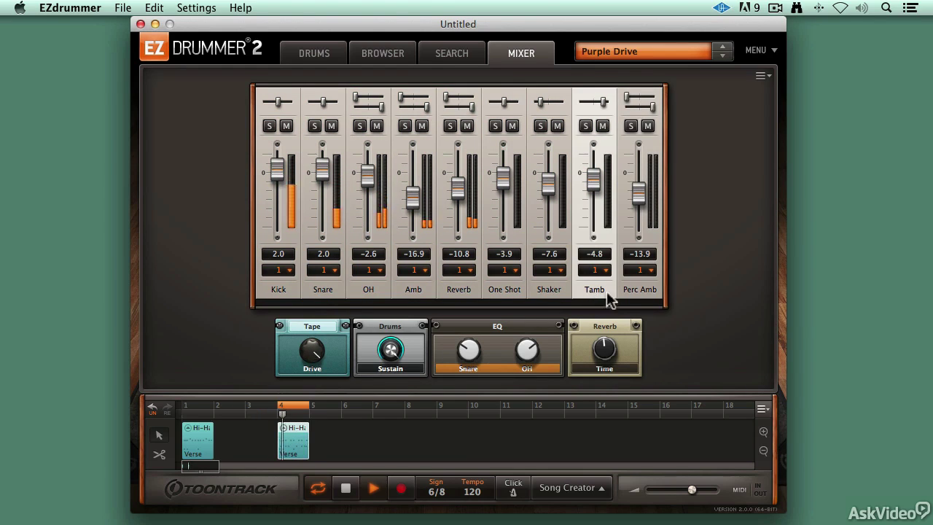
key("space")
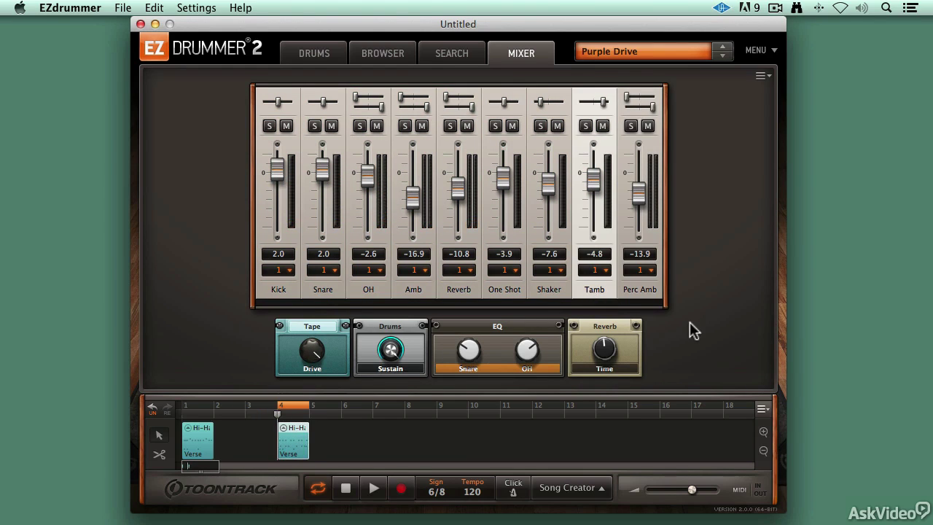